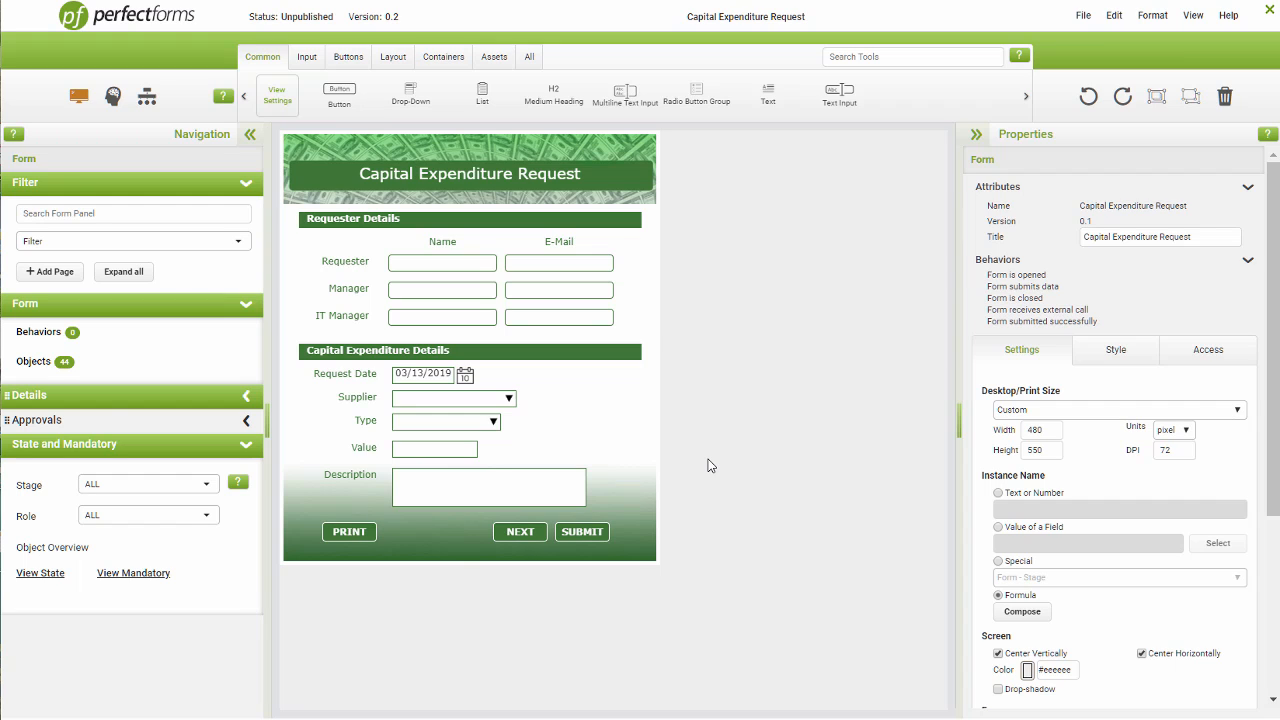
# - Create a "Form is opened" behavior for the form and add a Connect command to it
pyautogui.click(466, 406)
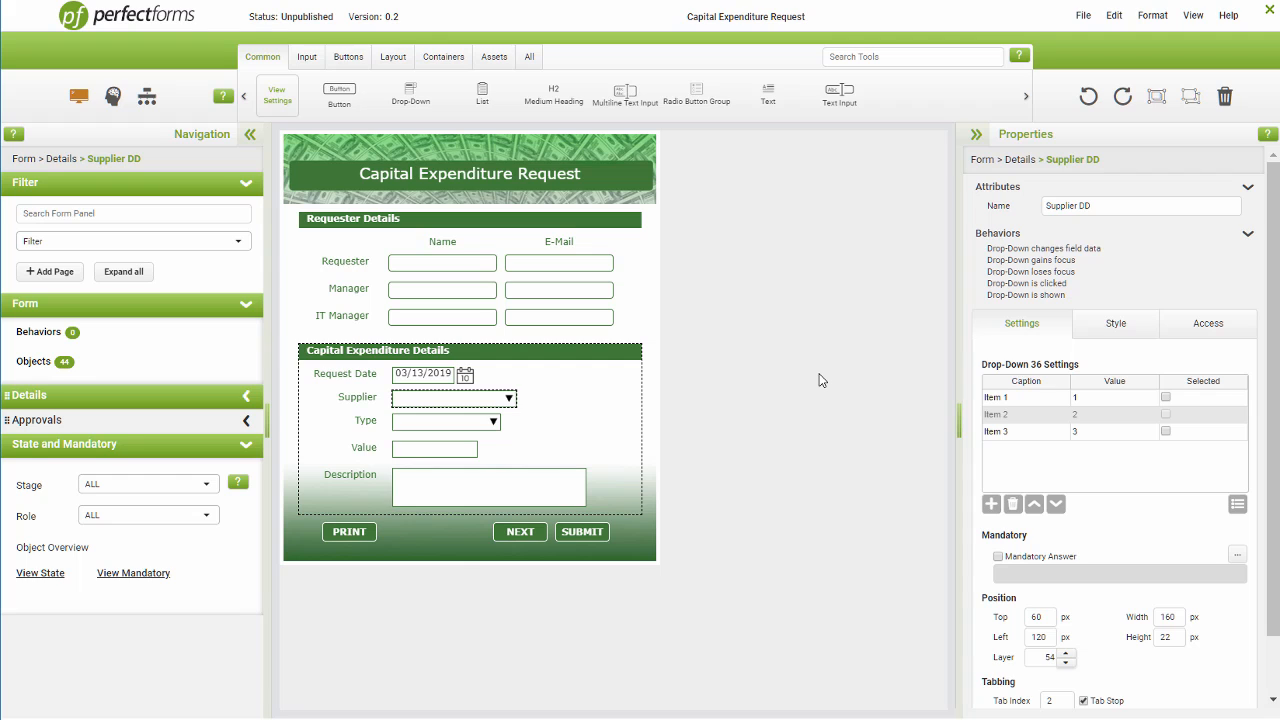
pyautogui.click(820, 380)
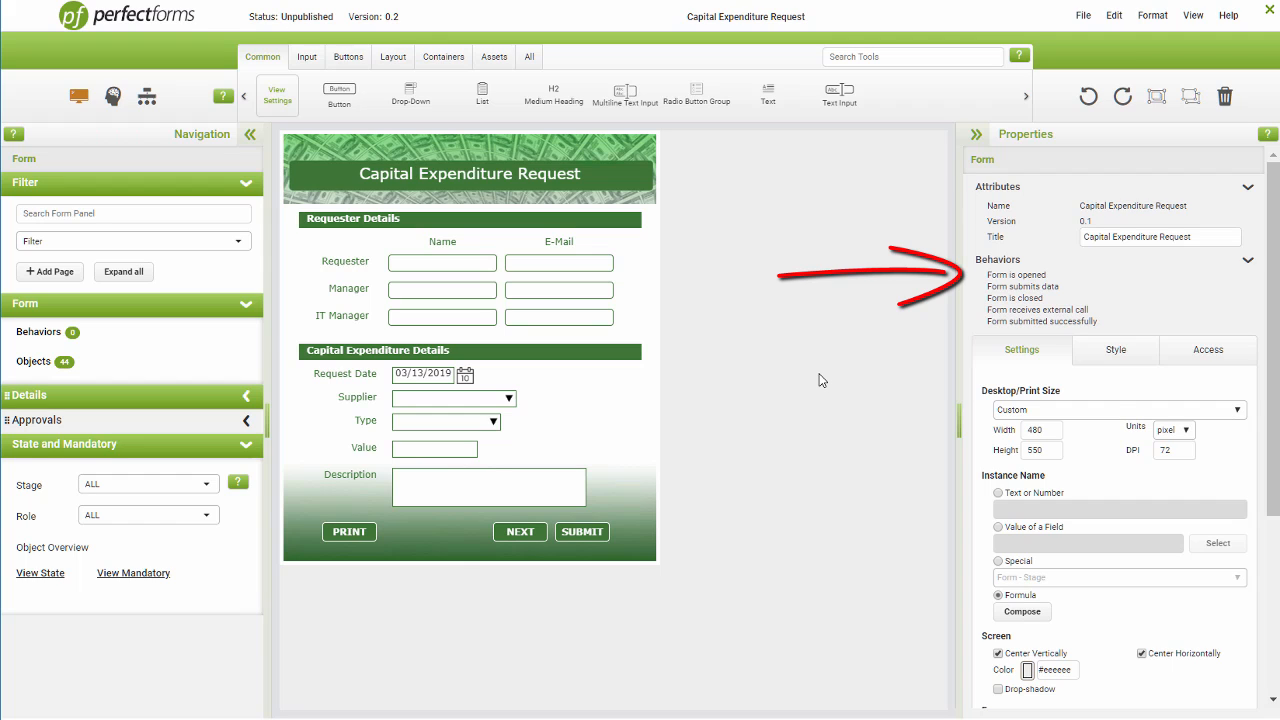
pyautogui.click(1020, 277)
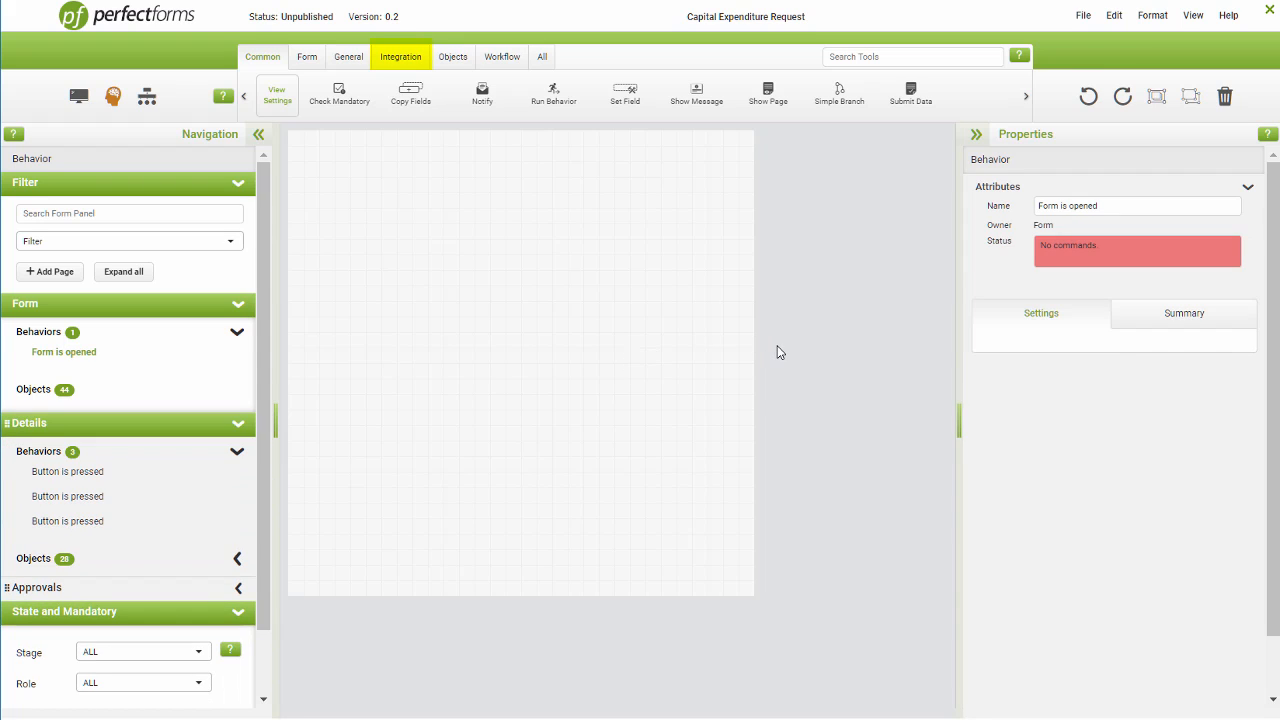
pyautogui.click(403, 62)
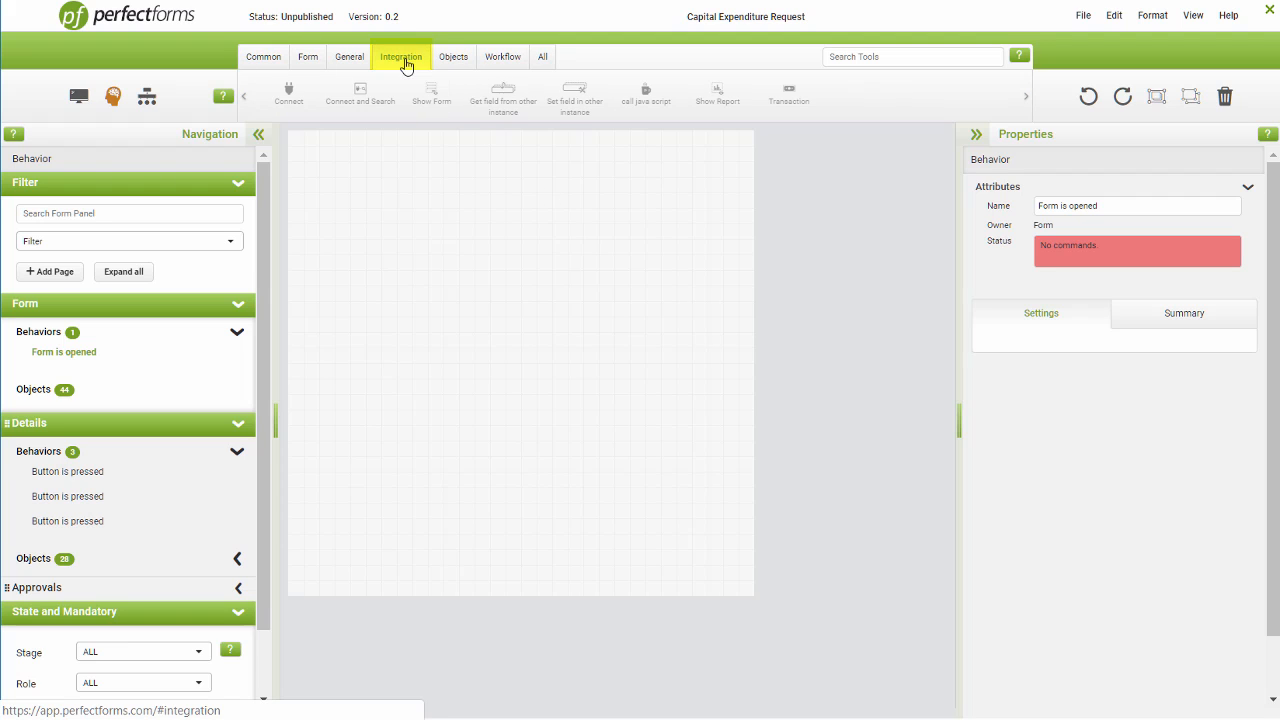
pyautogui.moveTo(289, 92); pyautogui.dragTo(507, 284)
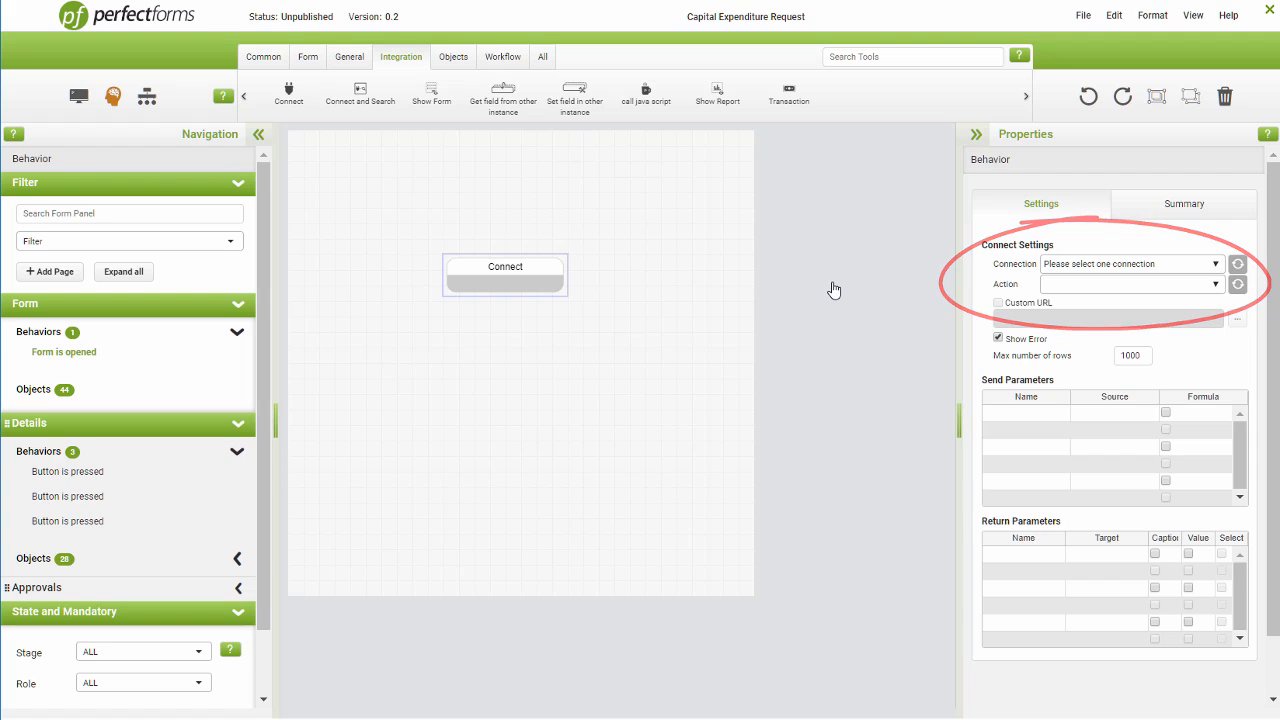
# - Set the Connect command to use the PF Demo connection with the SELECT Suppliers action
pyautogui.click(1215, 264)
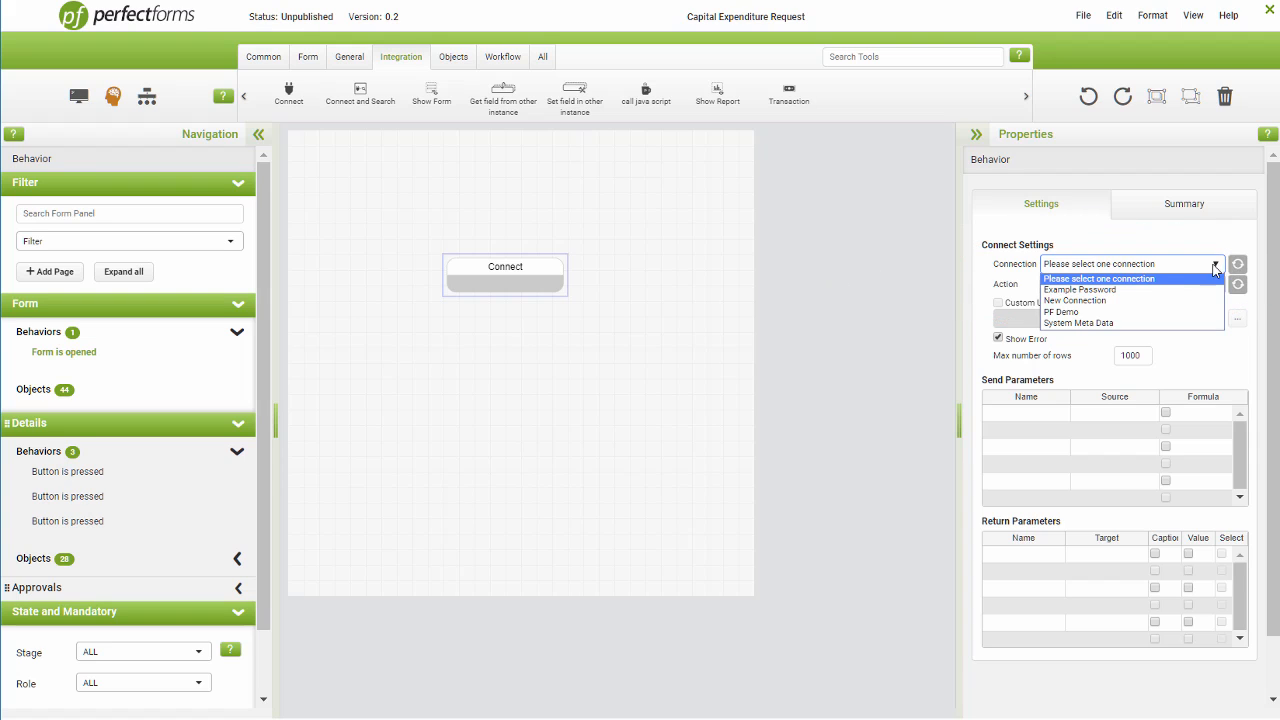
pyautogui.click(1090, 312)
pyautogui.click(1217, 286)
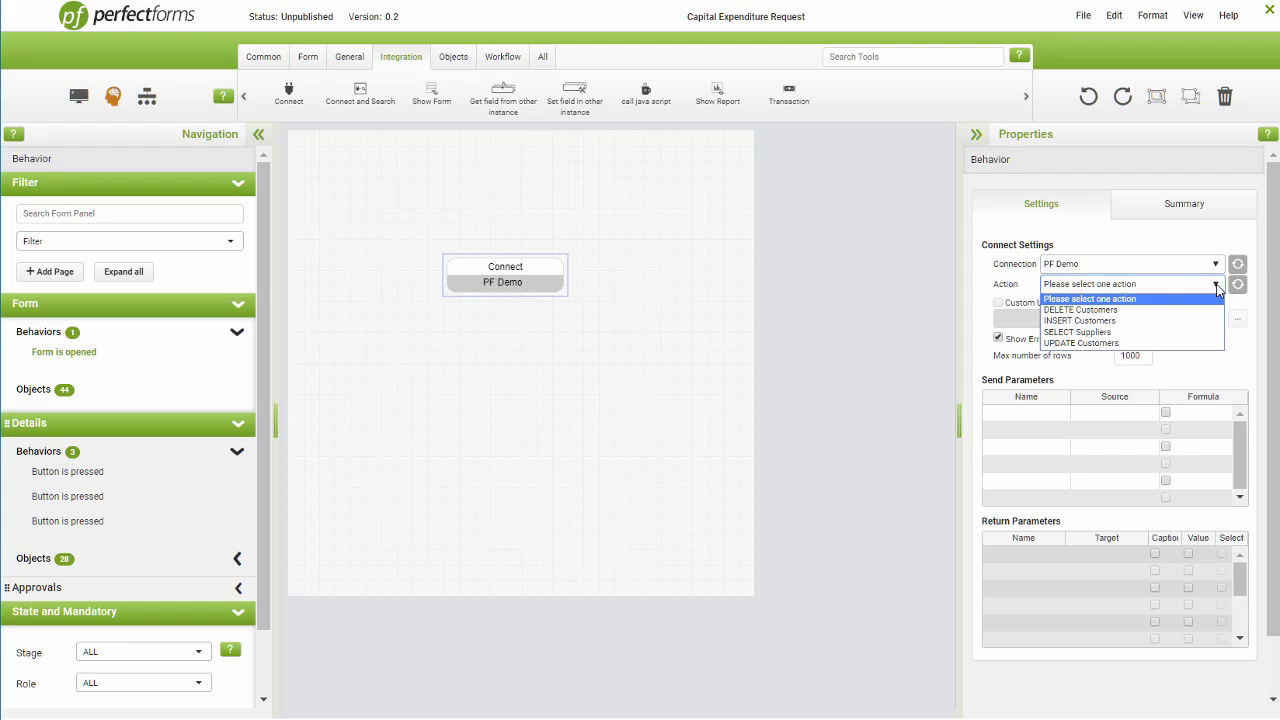
pyautogui.click(1093, 333)
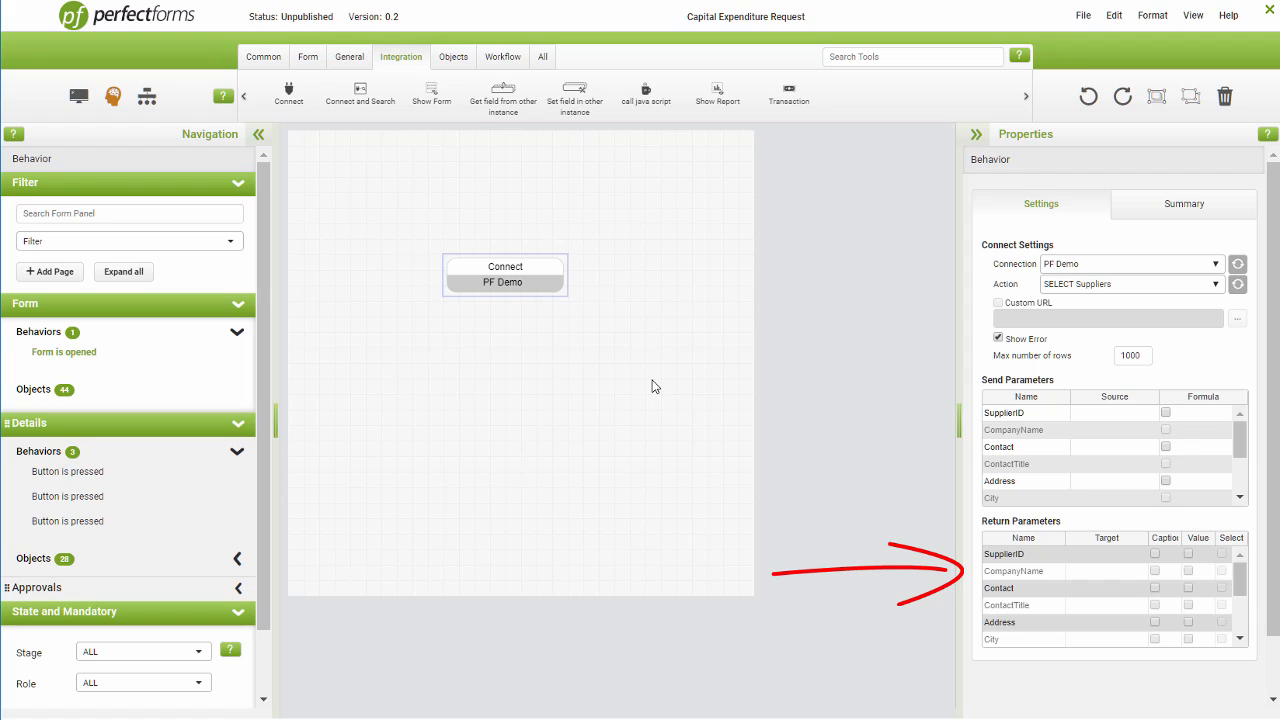
# - Return CompanyName as the caption of the Supplier DD field in the Details page's Capex Group
pyautogui.click(1155, 570)
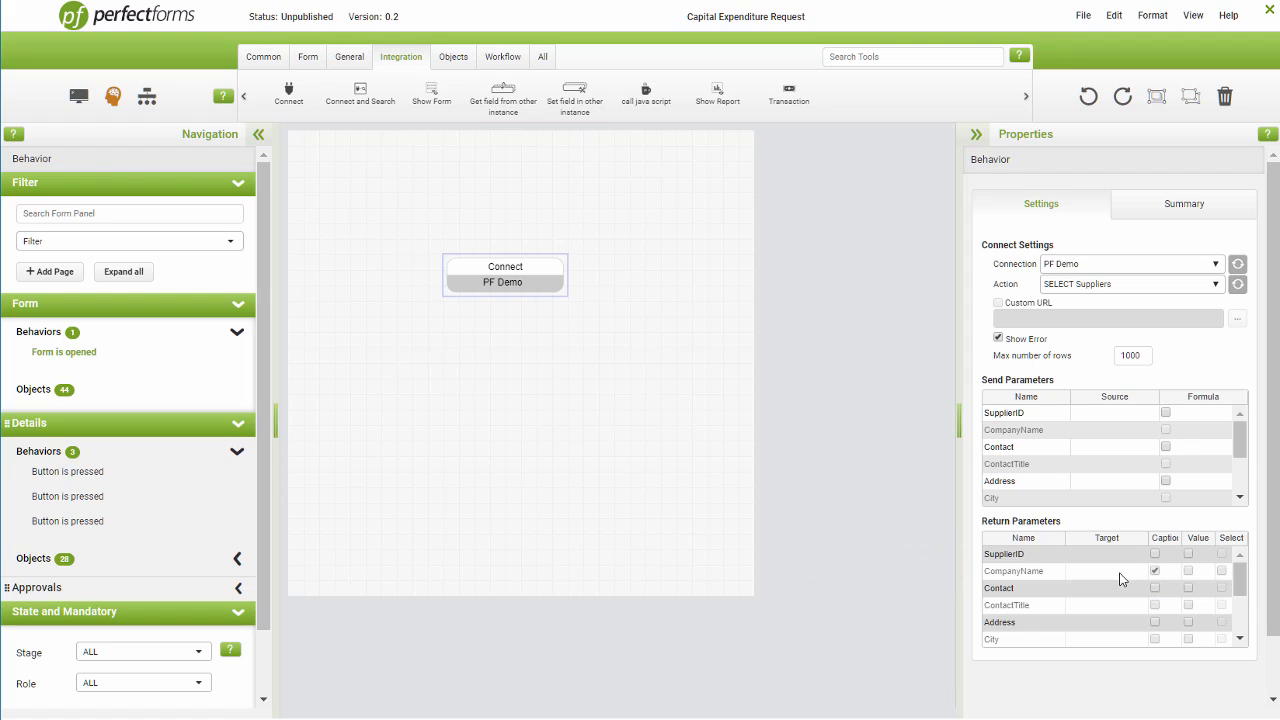
pyautogui.click(1048, 556)
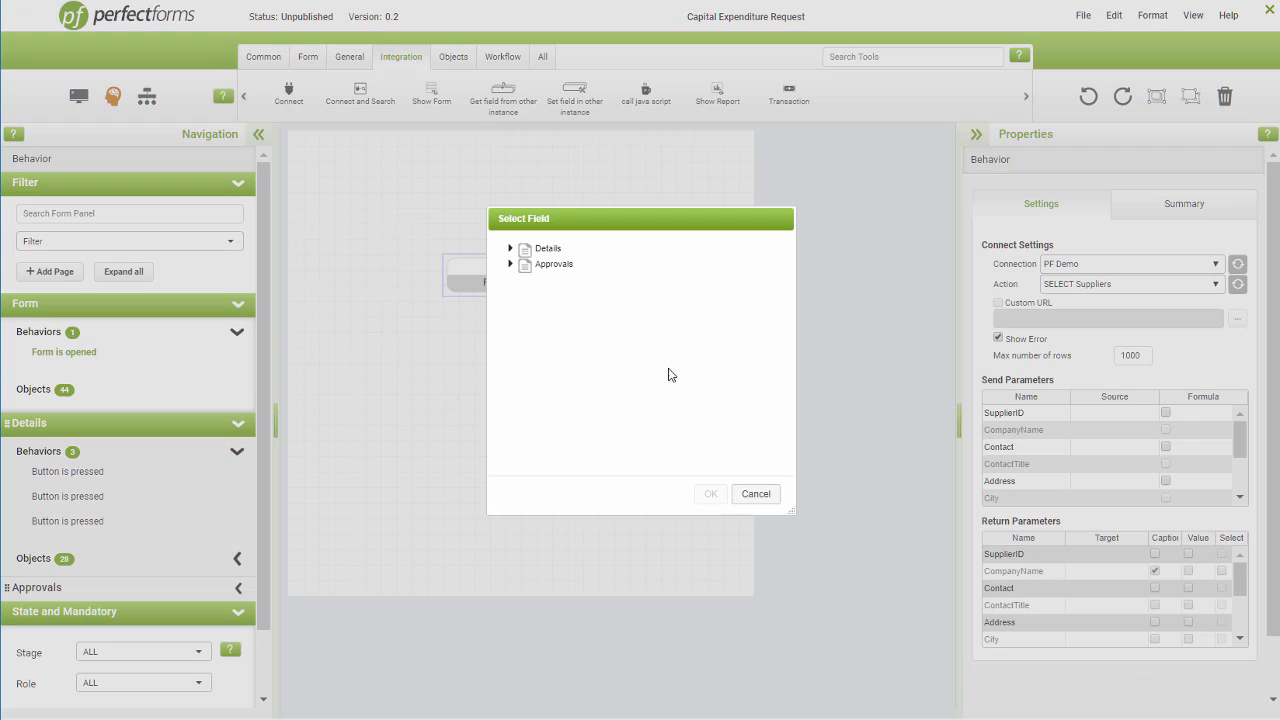
pyautogui.click(510, 248)
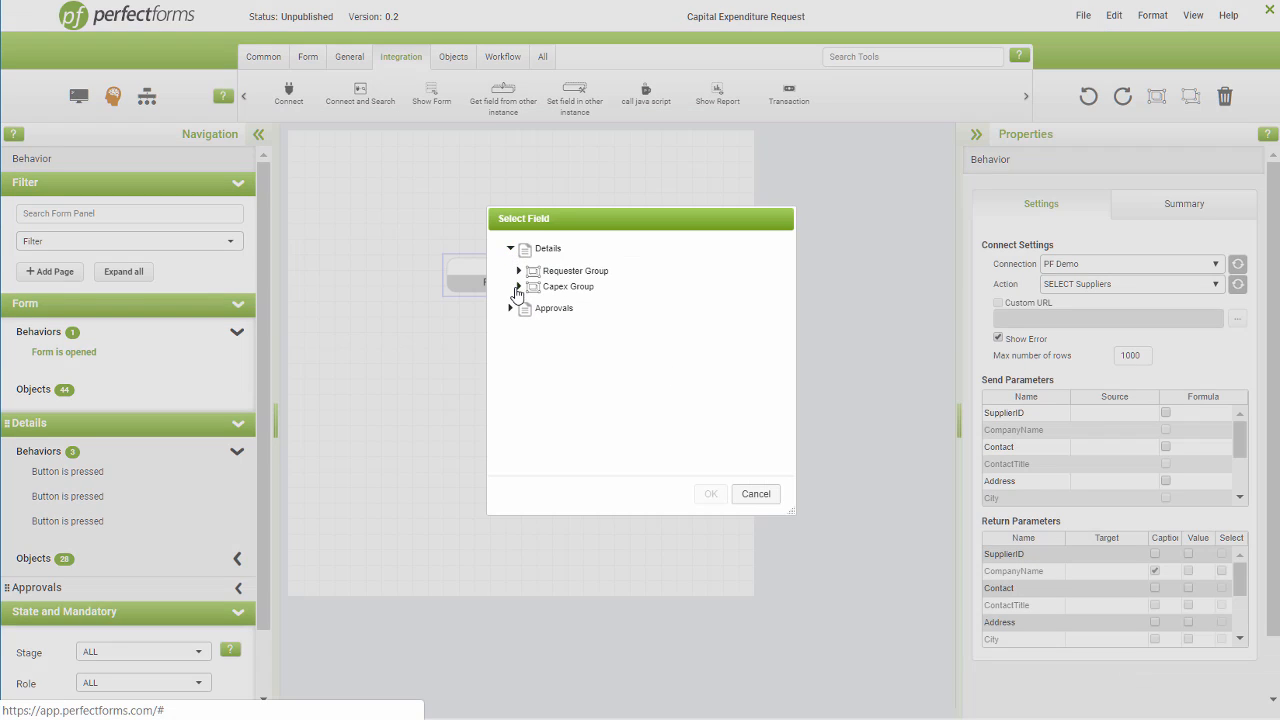
pyautogui.click(518, 287)
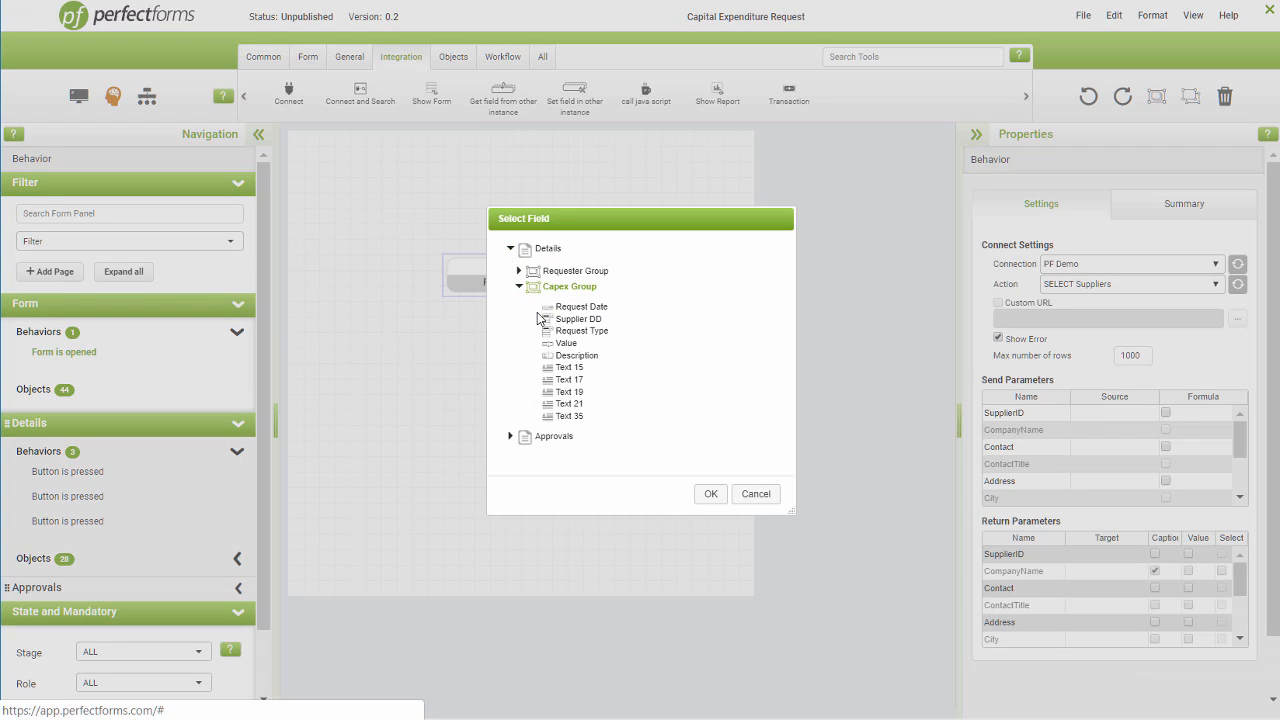
pyautogui.click(584, 319)
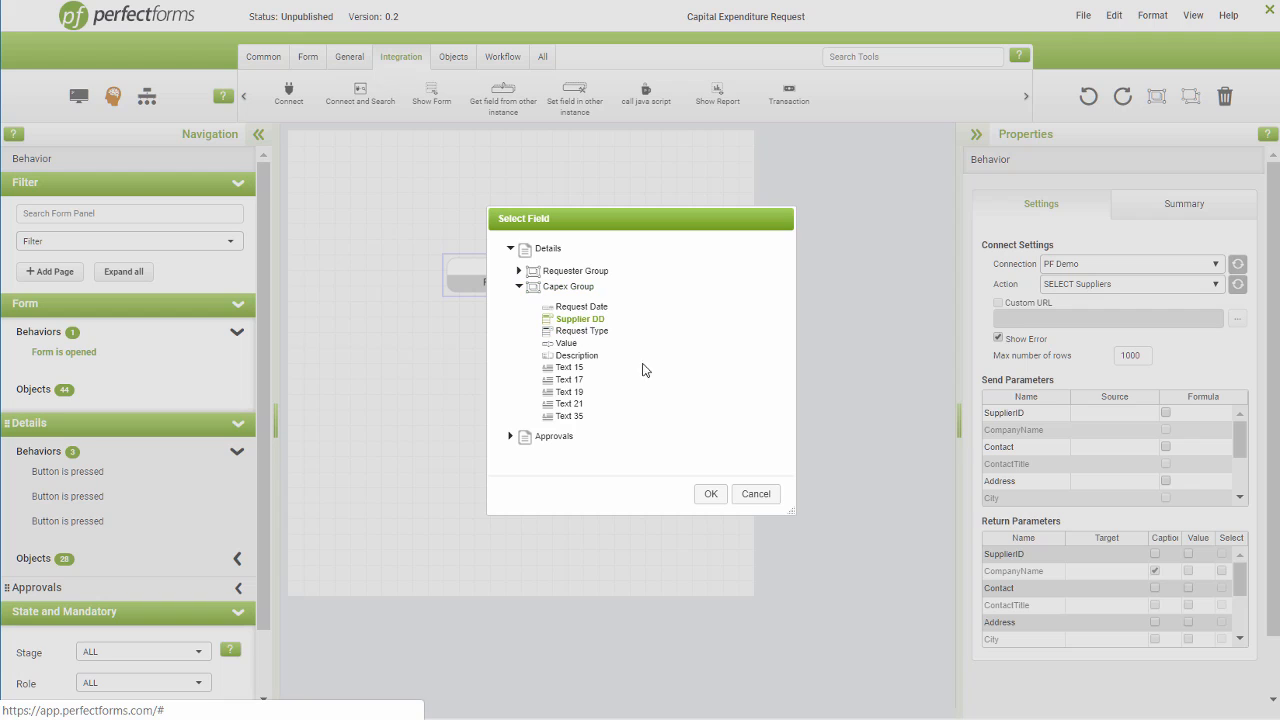
pyautogui.click(710, 494)
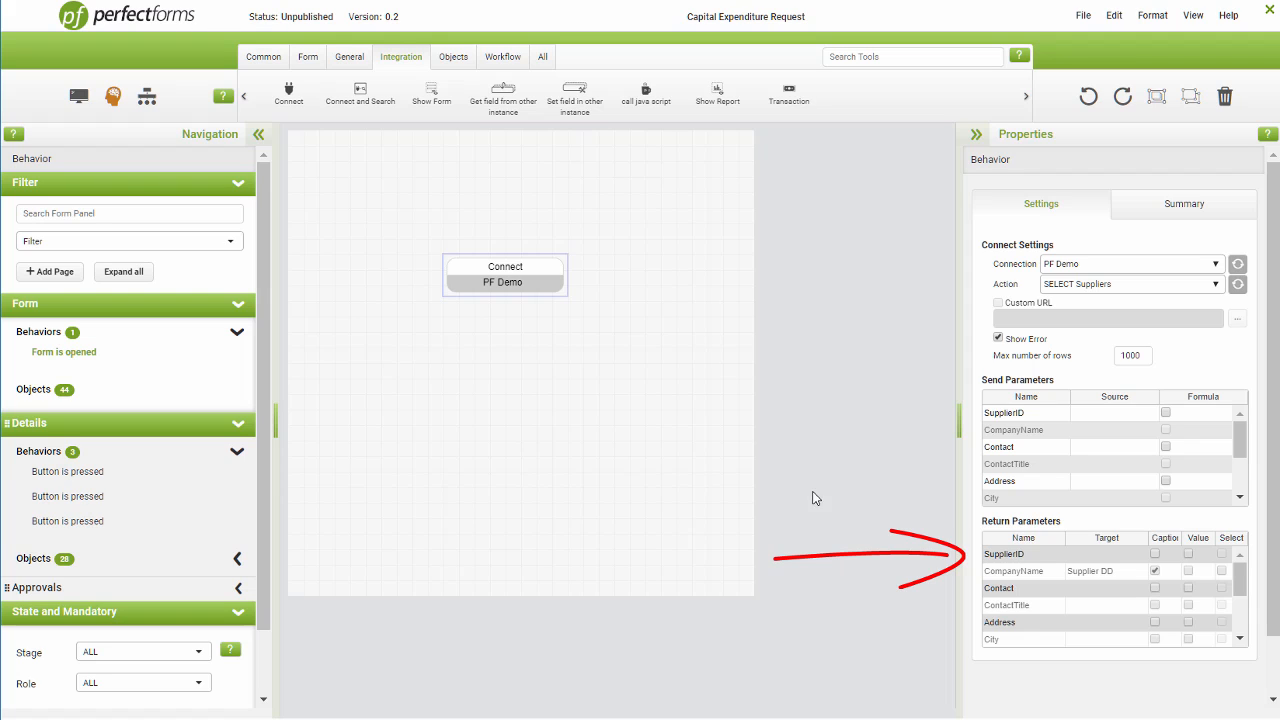
# - Return SupplierID as the value of the Supplier DD field in the Capex Group
pyautogui.click(1188, 555)
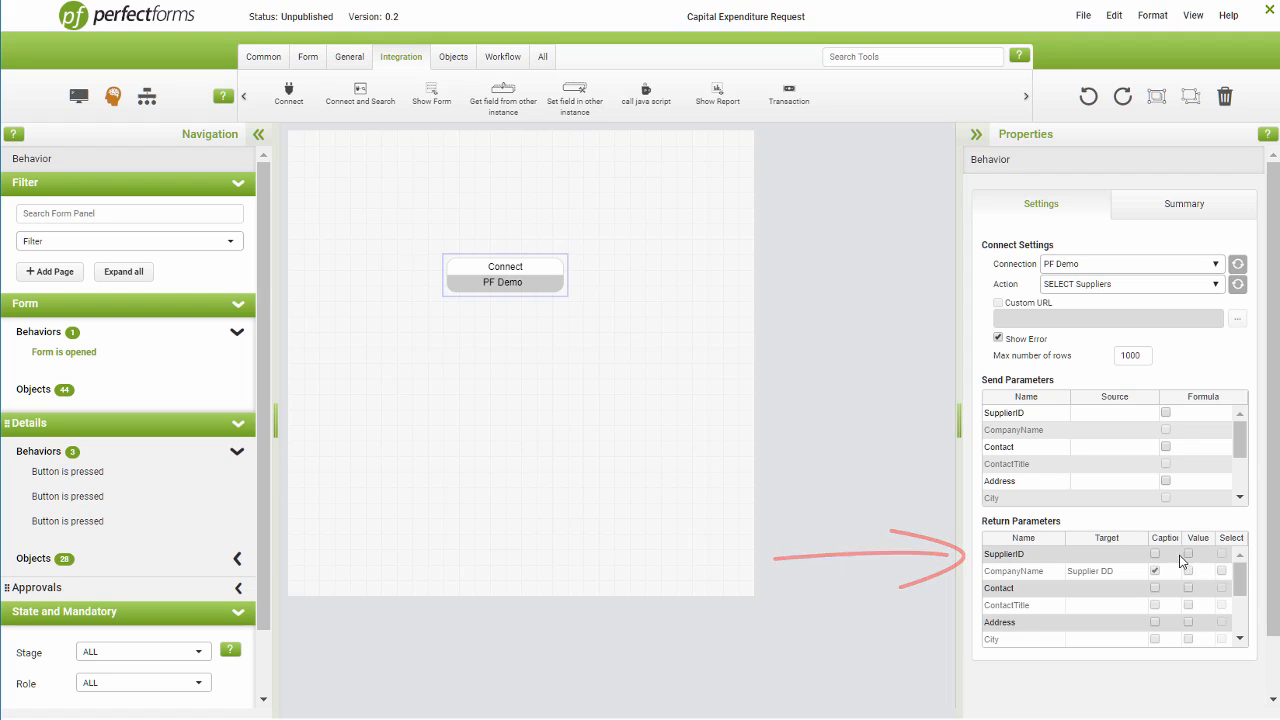
pyautogui.click(1081, 558)
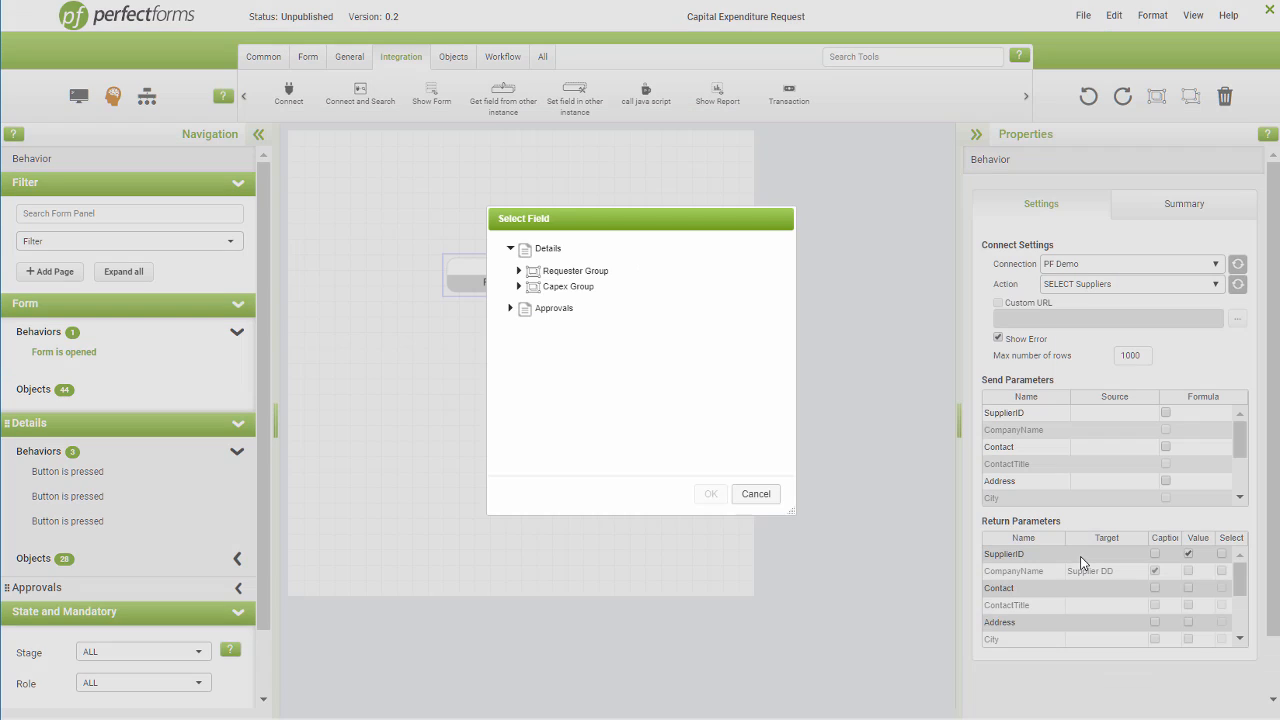
pyautogui.click(519, 286)
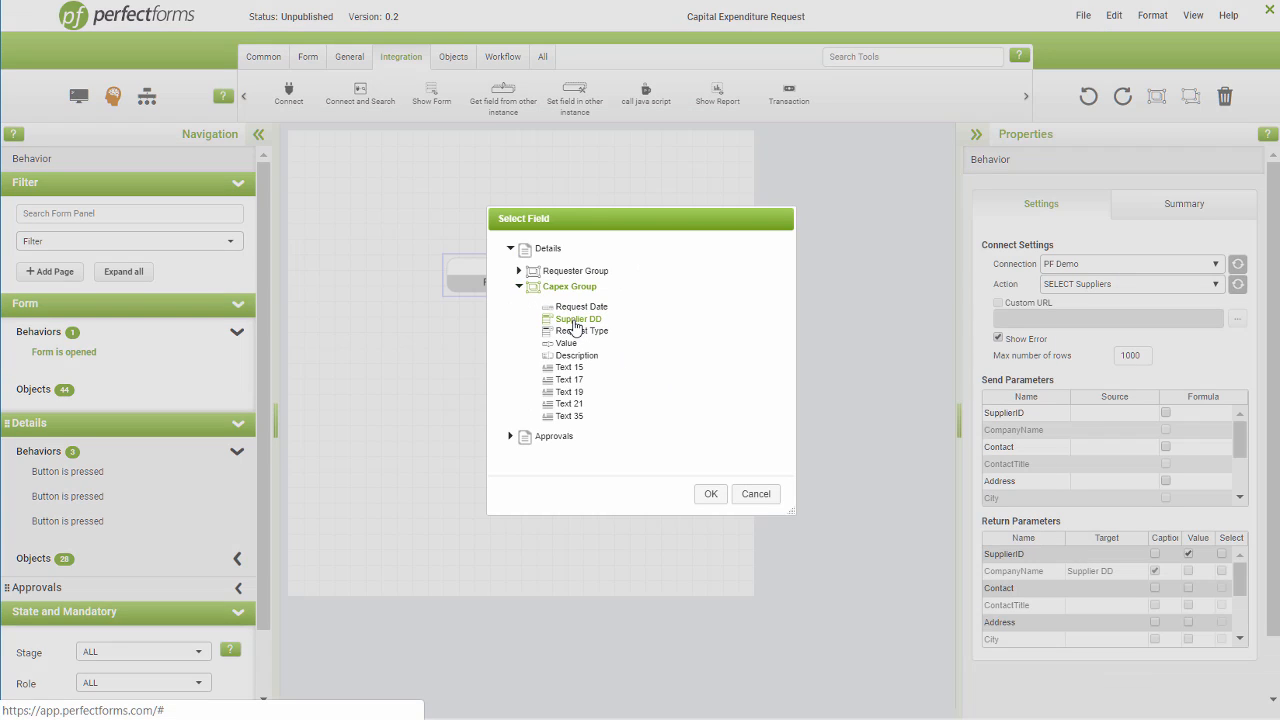
pyautogui.click(576, 320)
pyautogui.click(762, 505)
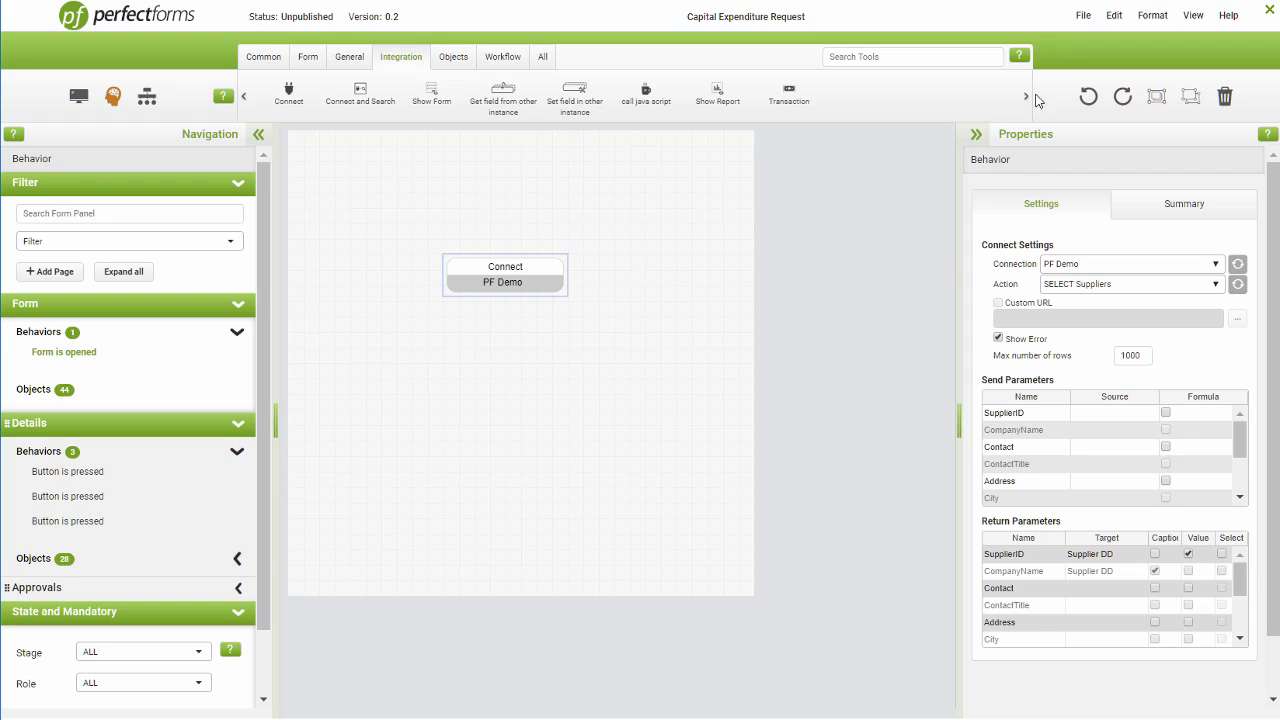
# - Preview the form and examine the options in the Supplier drop-down
pyautogui.click(1076, 20)
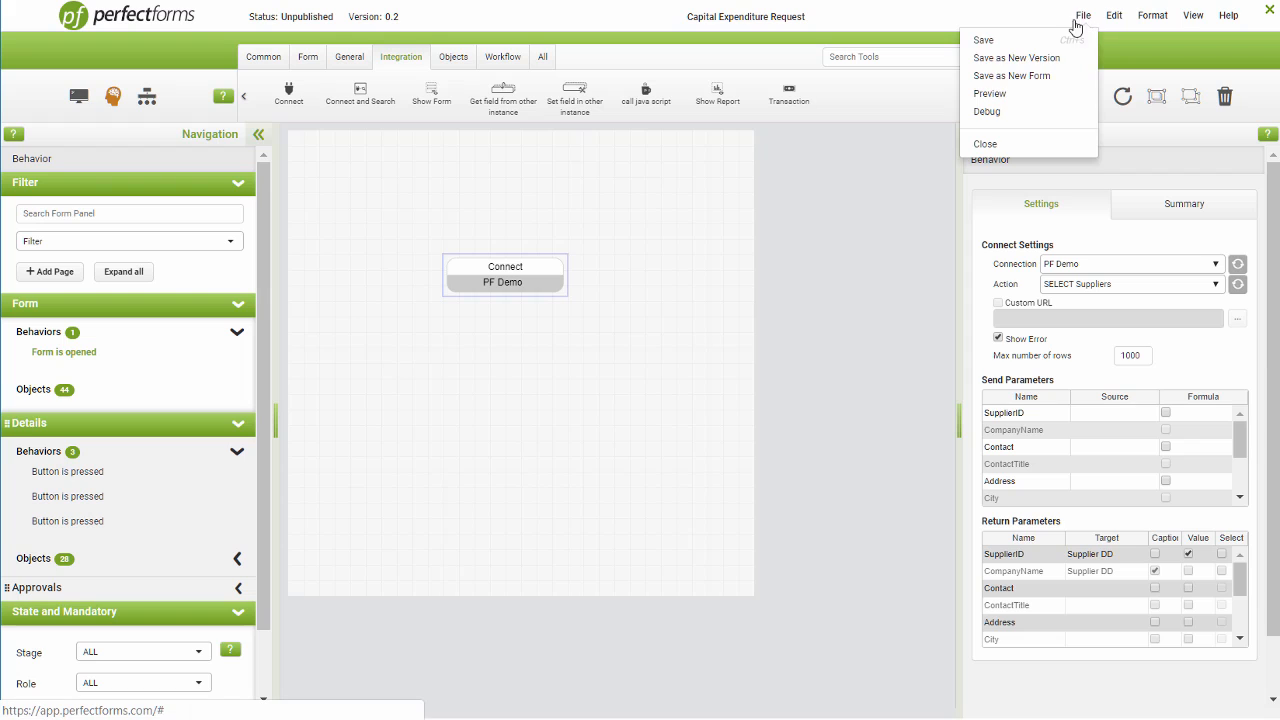
pyautogui.click(1003, 93)
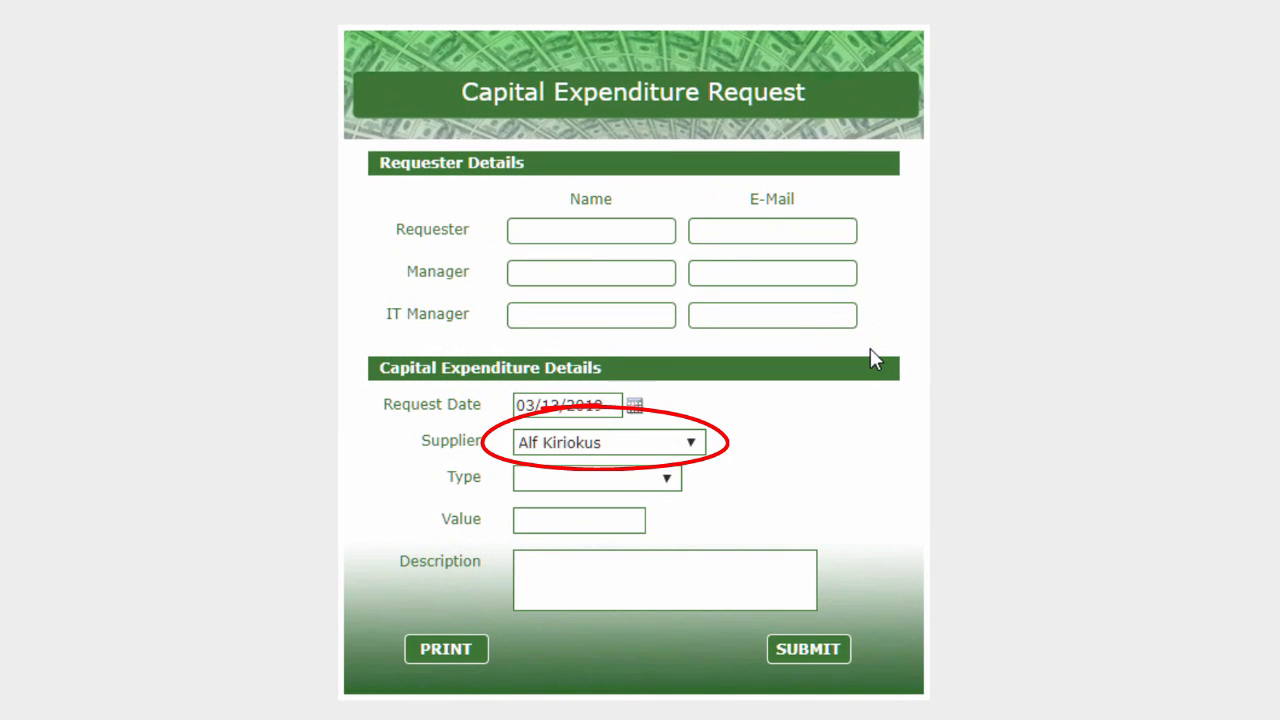
pyautogui.click(691, 444)
pyautogui.click(690, 443)
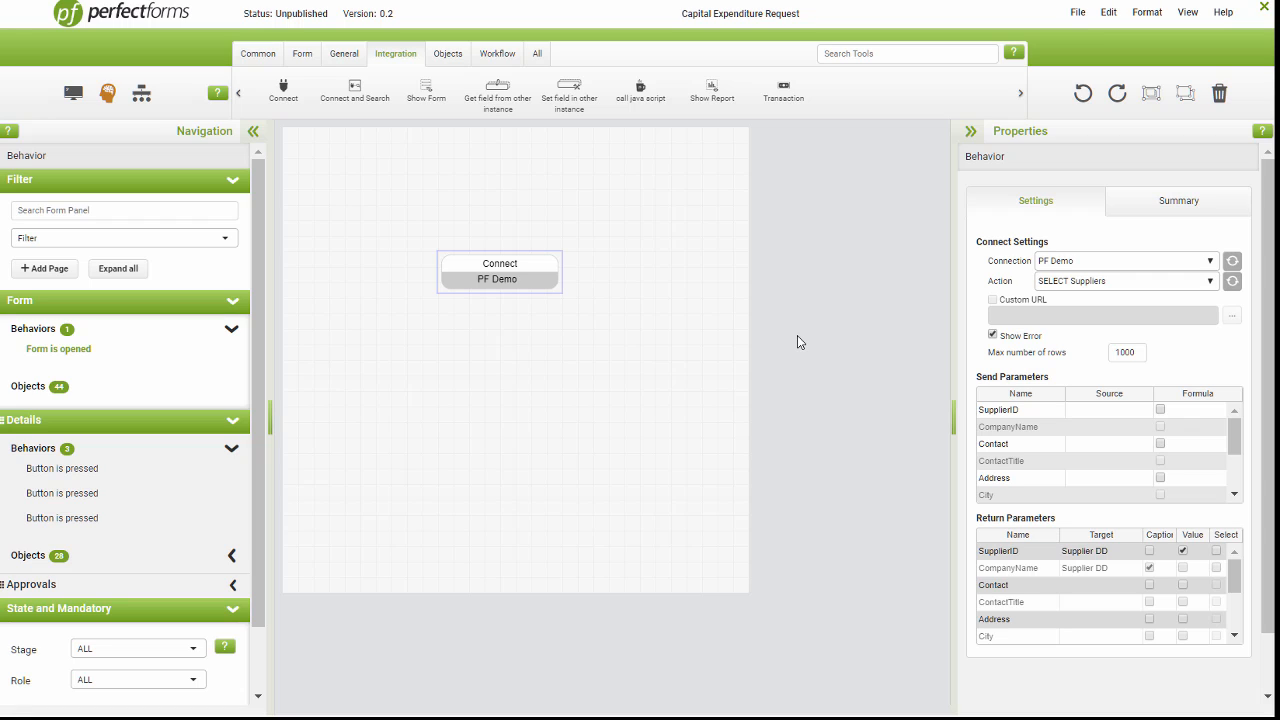
# - Enable Select for the SupplierID and CompanyName return parameters and check the Supplier drop-down in a form preview
pyautogui.click(1217, 551)
pyautogui.click(1216, 568)
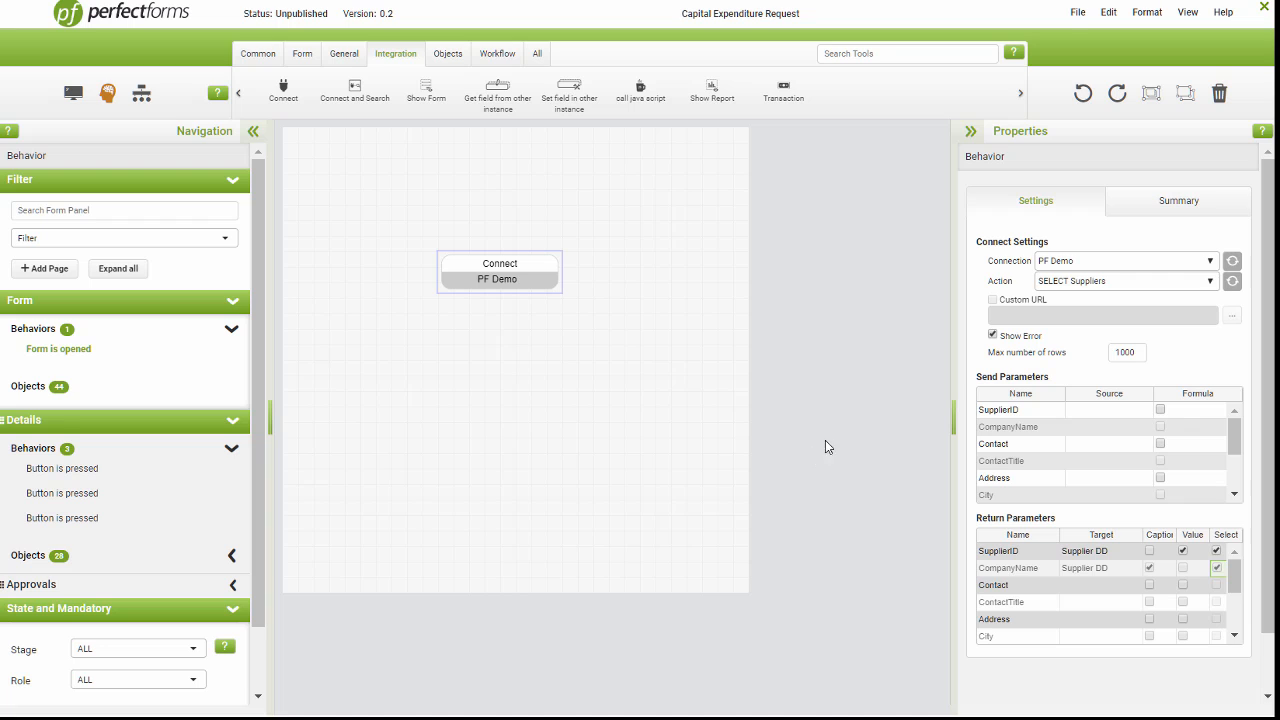
pyautogui.click(1077, 13)
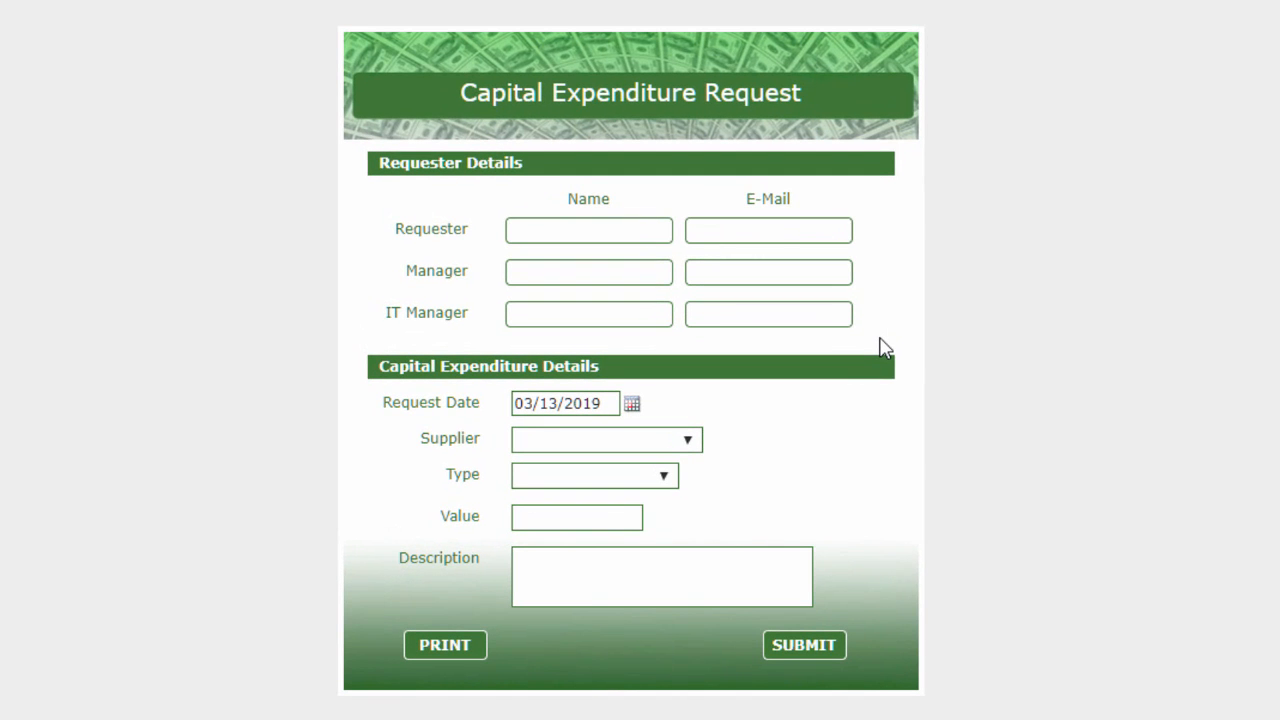
pyautogui.click(688, 440)
pyautogui.click(690, 442)
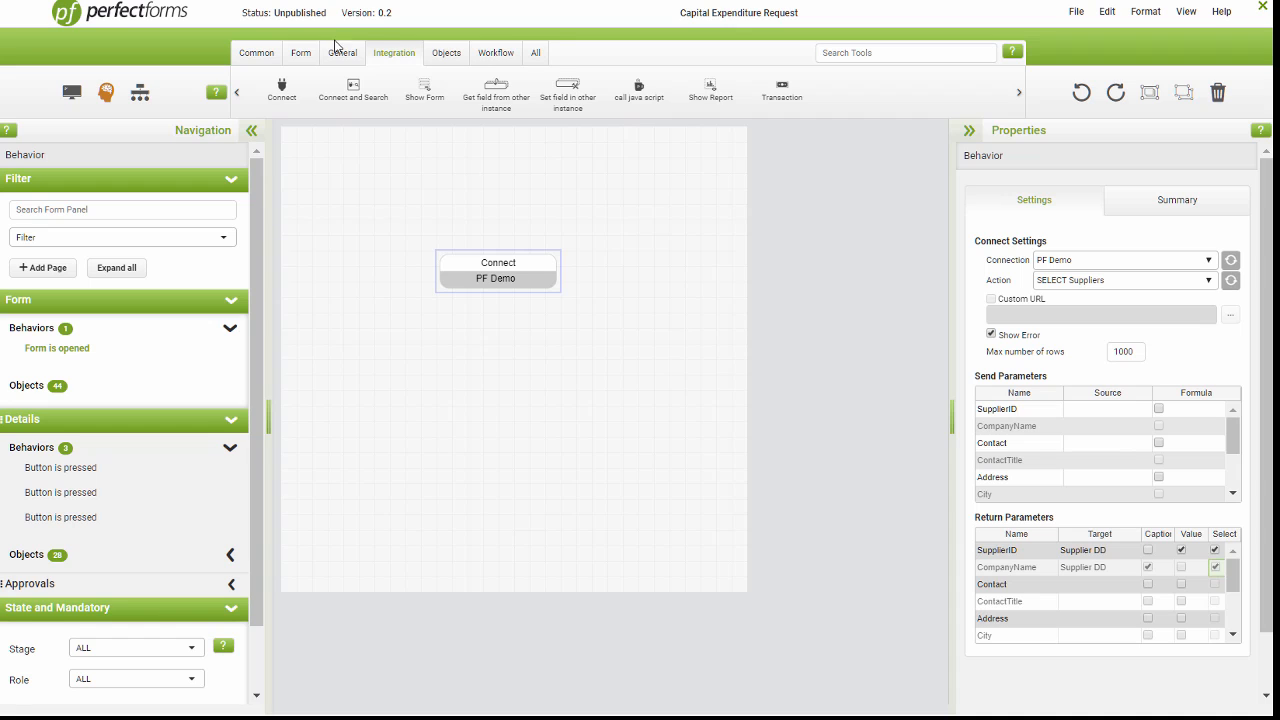
# - Add a Simple Branch above the Connect command and set its condition type to Advanced
pyautogui.click(258, 55)
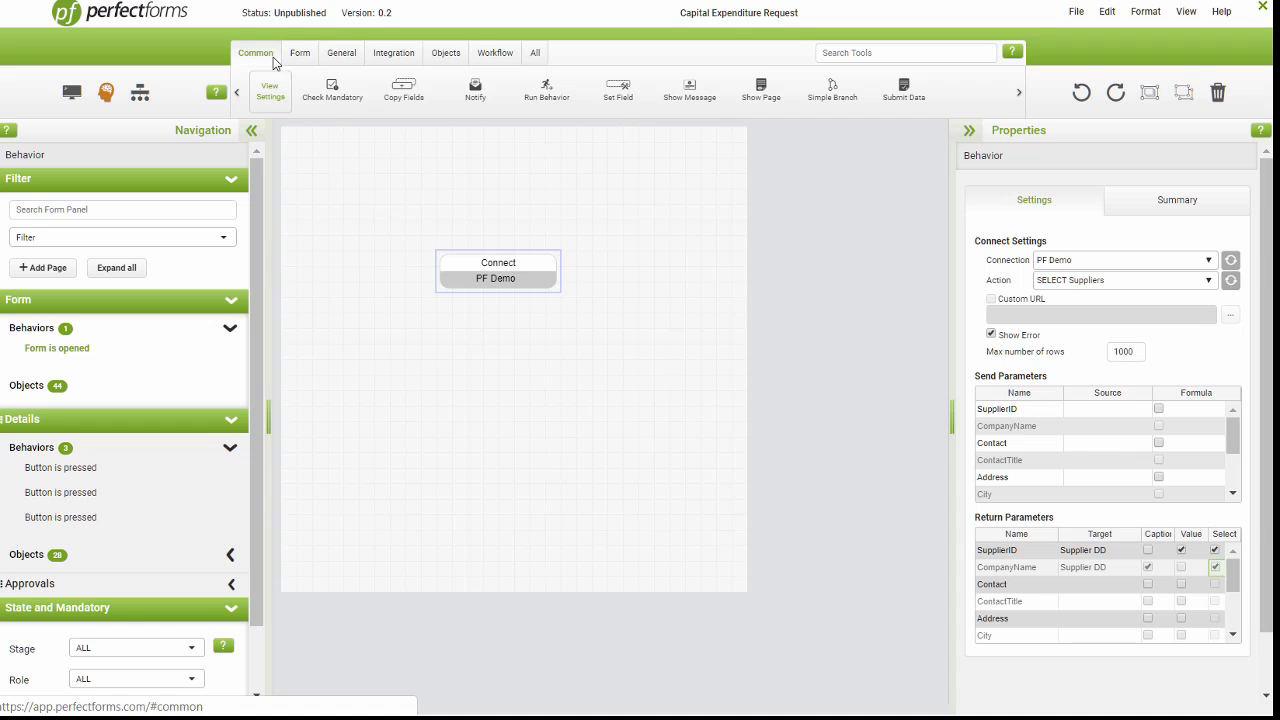
pyautogui.moveTo(832, 90); pyautogui.dragTo(480, 171)
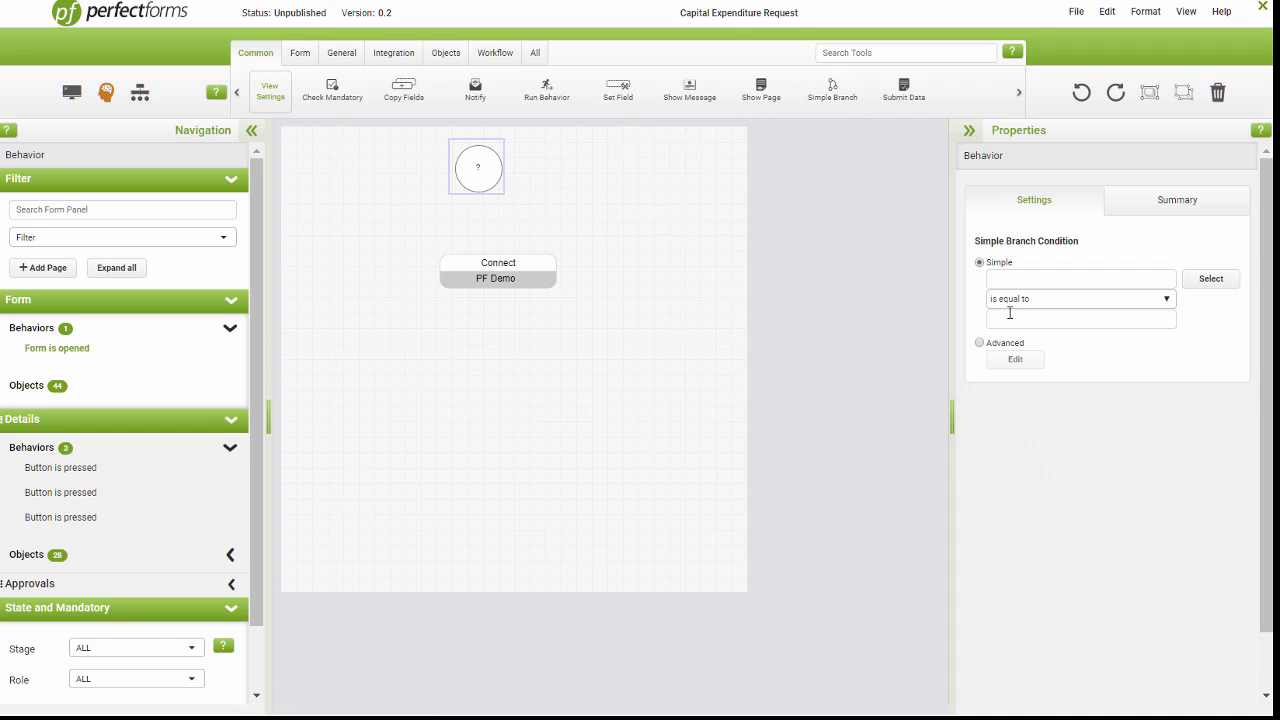
pyautogui.click(980, 343)
# - Begin the branch condition with the special value Form - Stage followed by the is equal (=) operator
pyautogui.click(1005, 364)
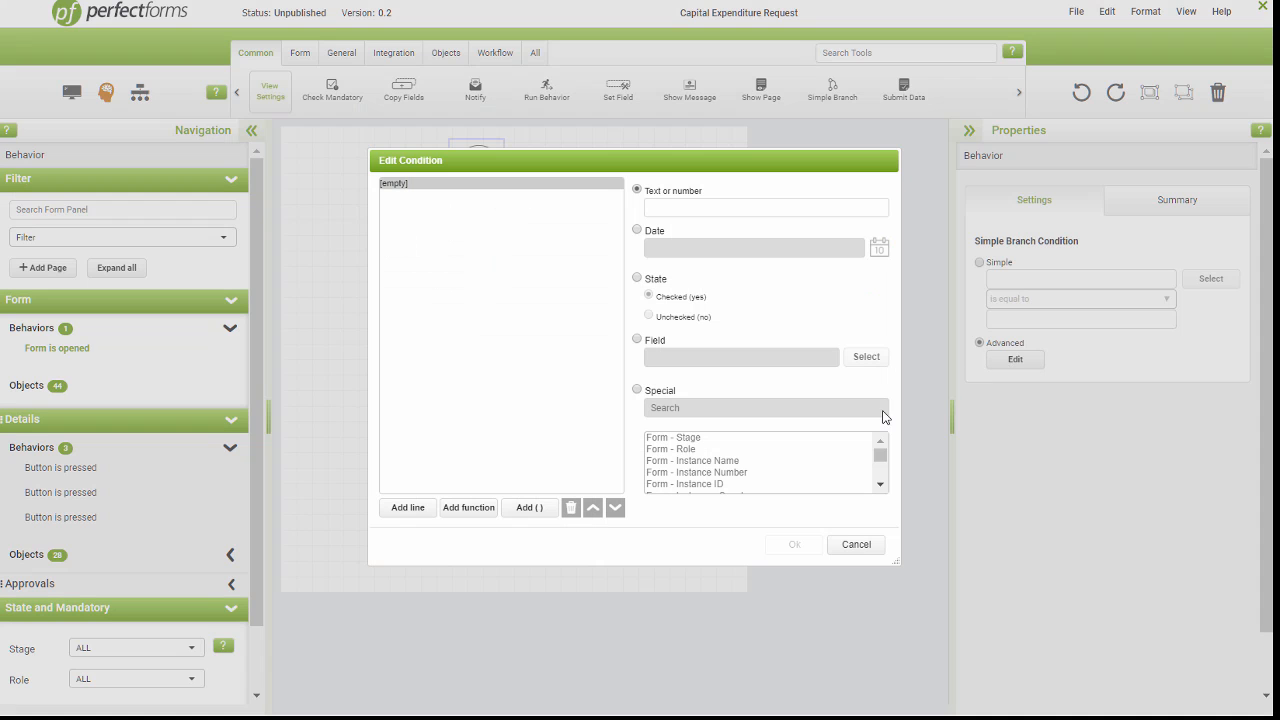
pyautogui.click(637, 390)
pyautogui.click(688, 442)
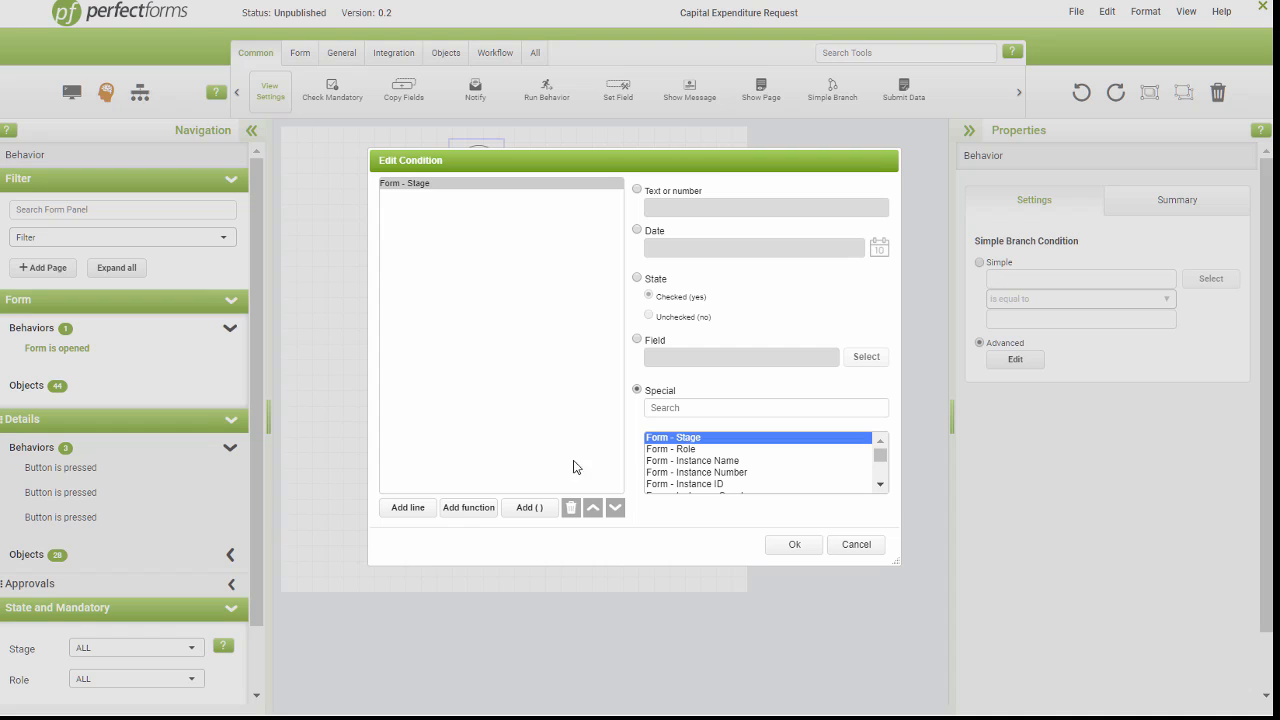
pyautogui.click(407, 507)
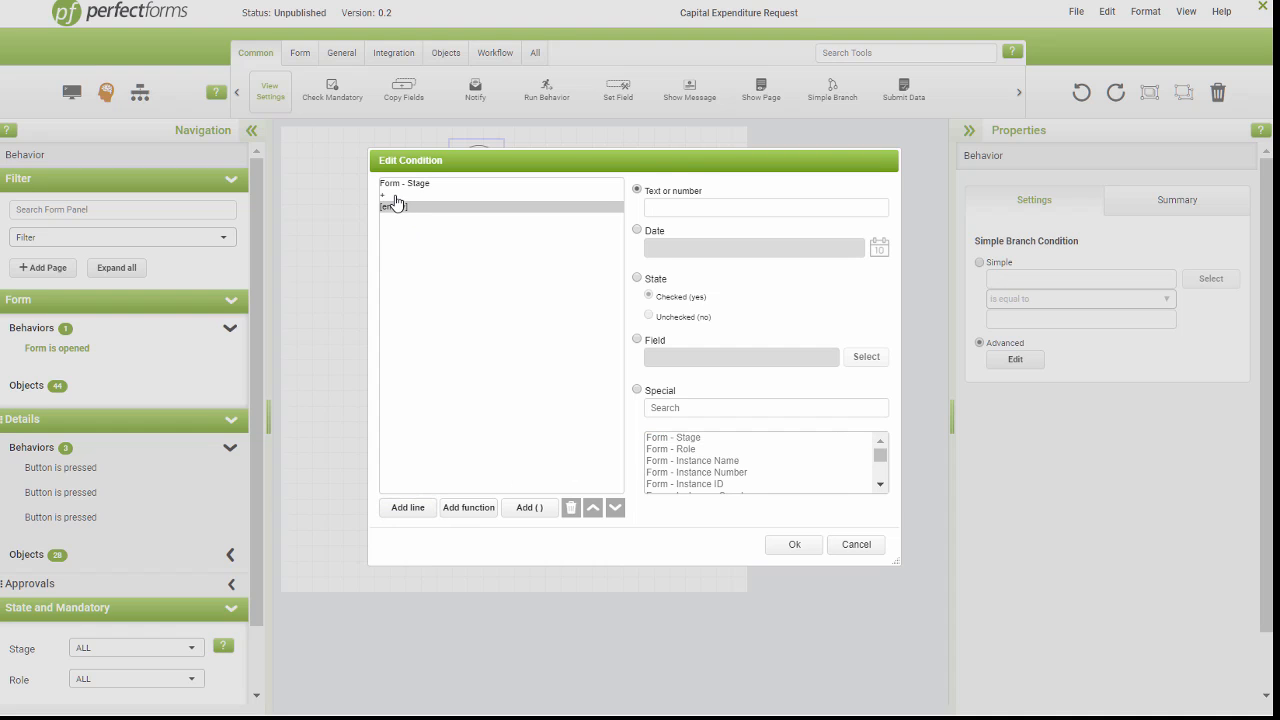
pyautogui.click(402, 196)
pyautogui.click(662, 267)
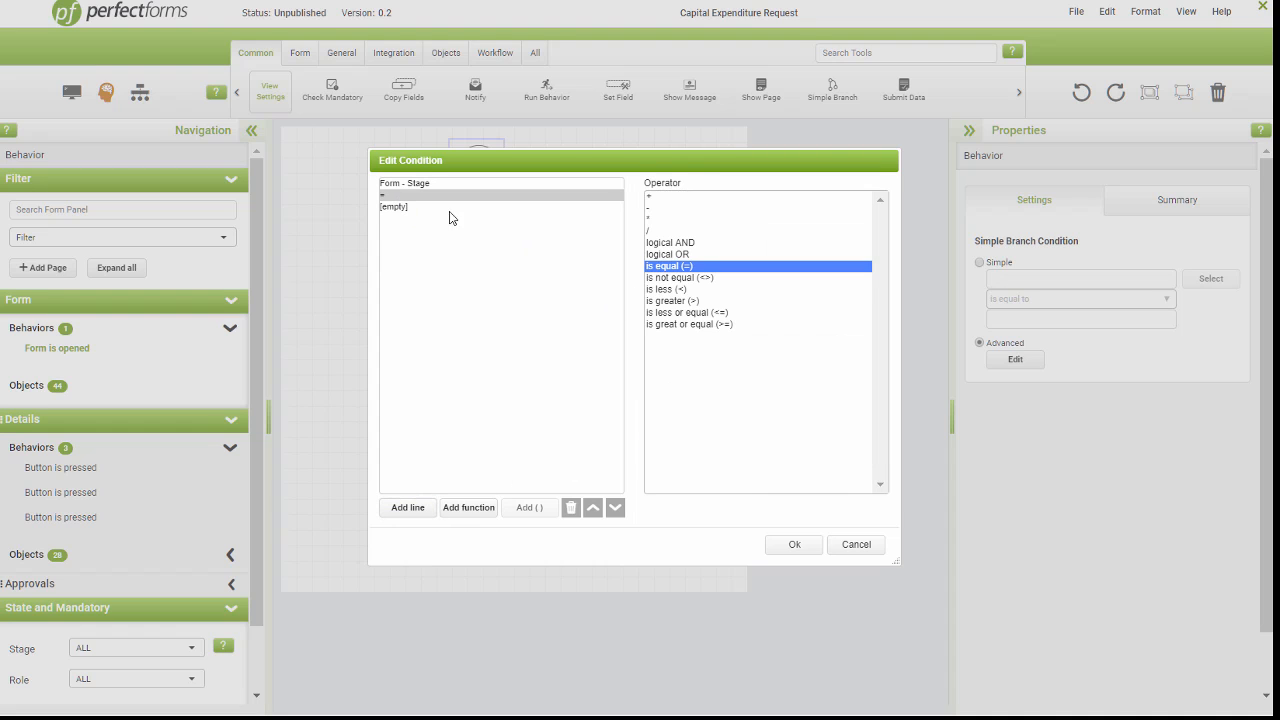
# - Complete the branch condition with the special value Workflow - Stage "New Request" and apply it
pyautogui.click(397, 208)
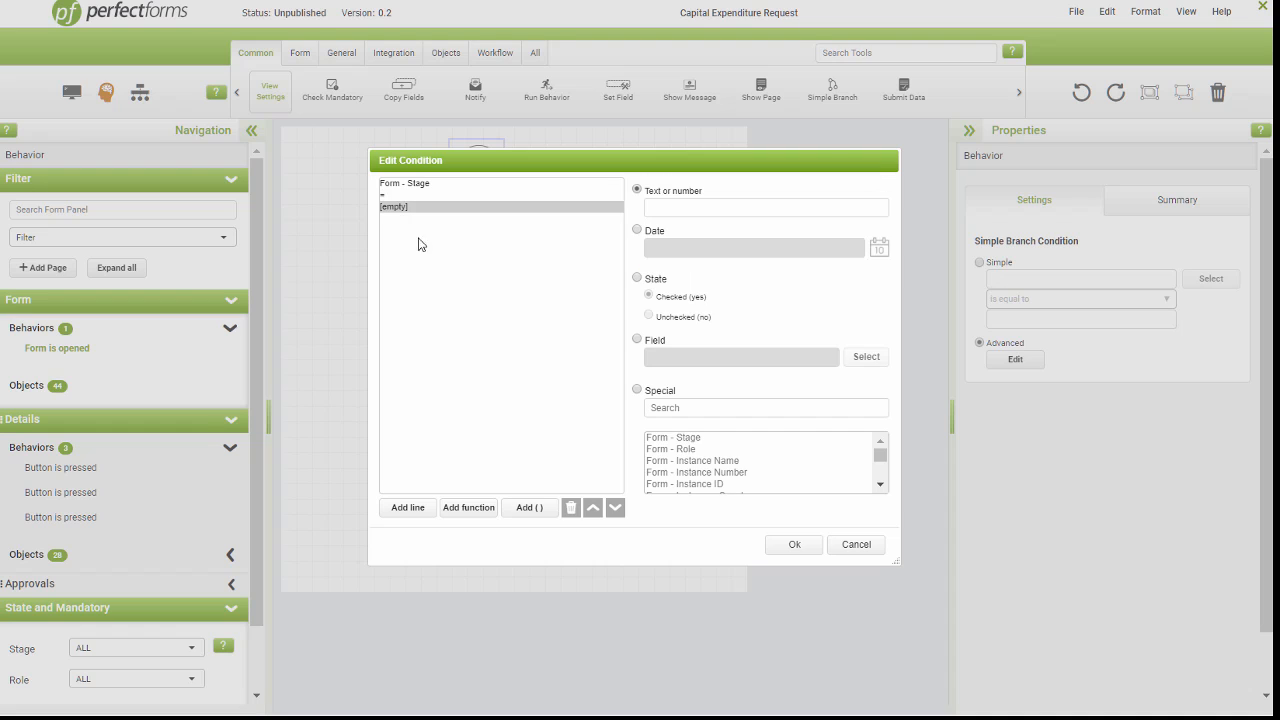
pyautogui.click(637, 389)
pyautogui.scroll(-5, 880, 470)
pyautogui.scroll(-3, 880, 476)
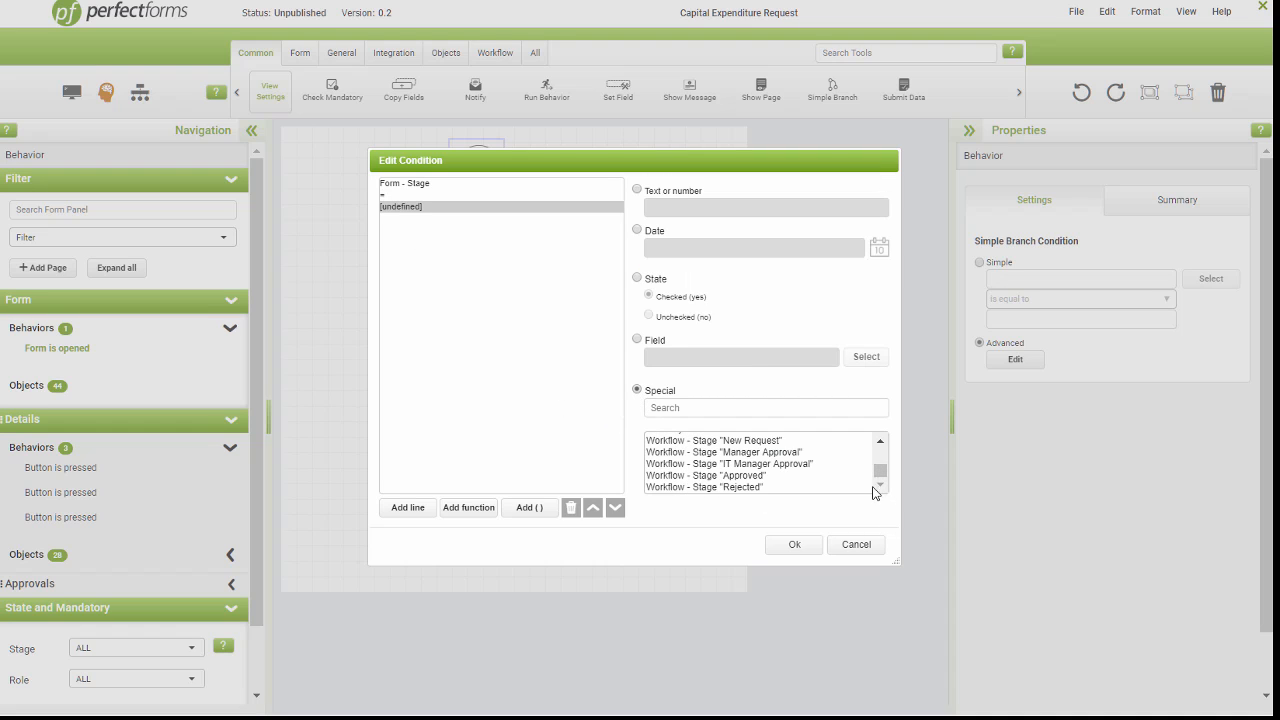
pyautogui.click(756, 441)
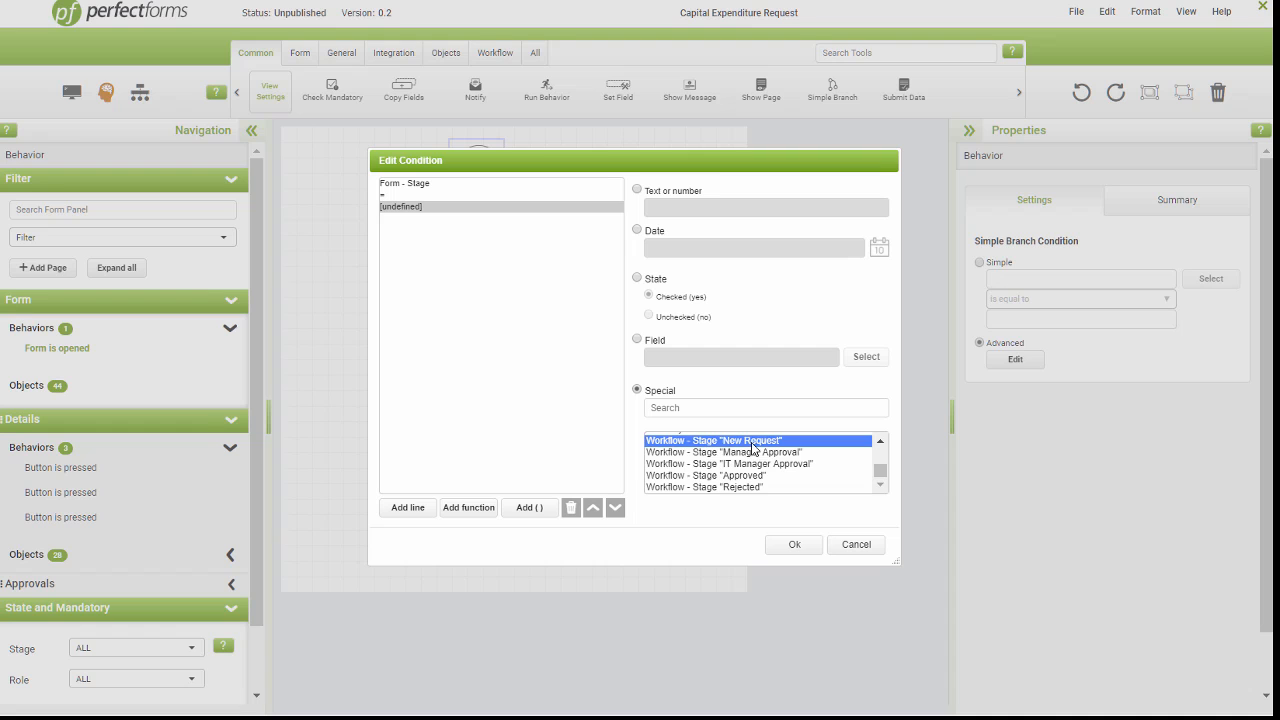
pyautogui.click(790, 544)
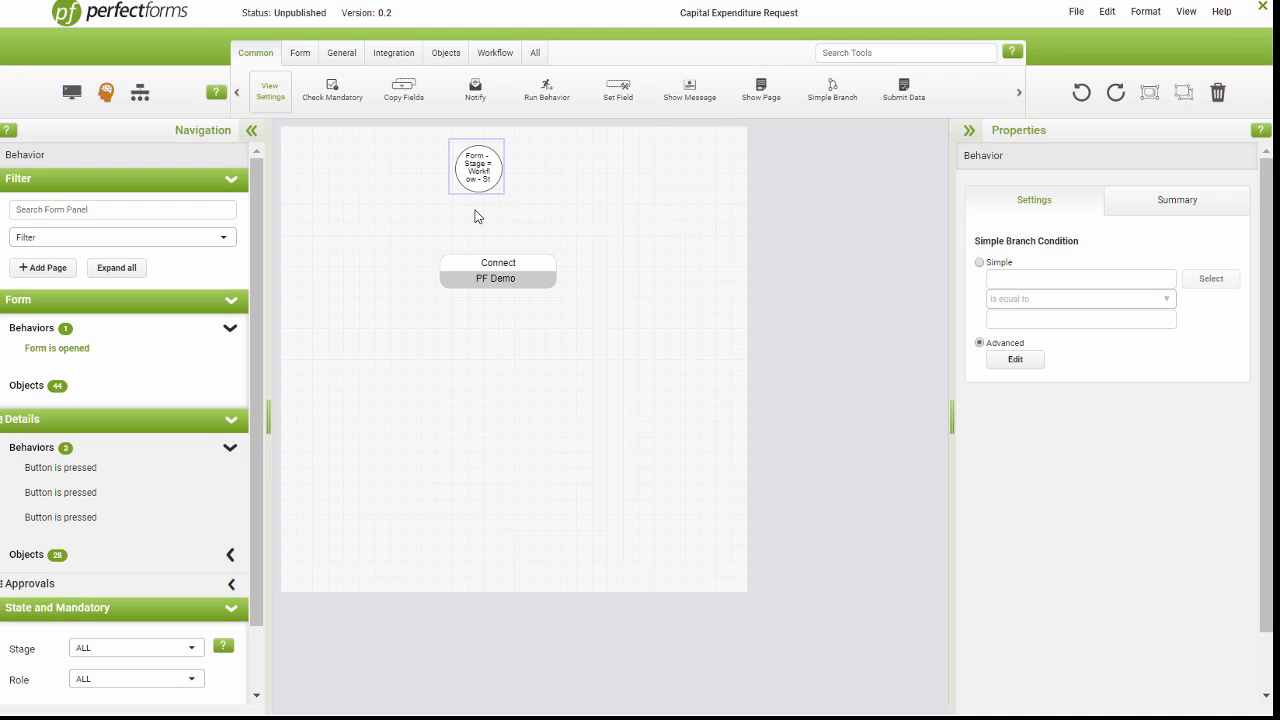
# - Link the branch's true output to the Connect command and move Connect slightly lower in the behavior diagram
pyautogui.moveTo(483, 198); pyautogui.dragTo(504, 178)
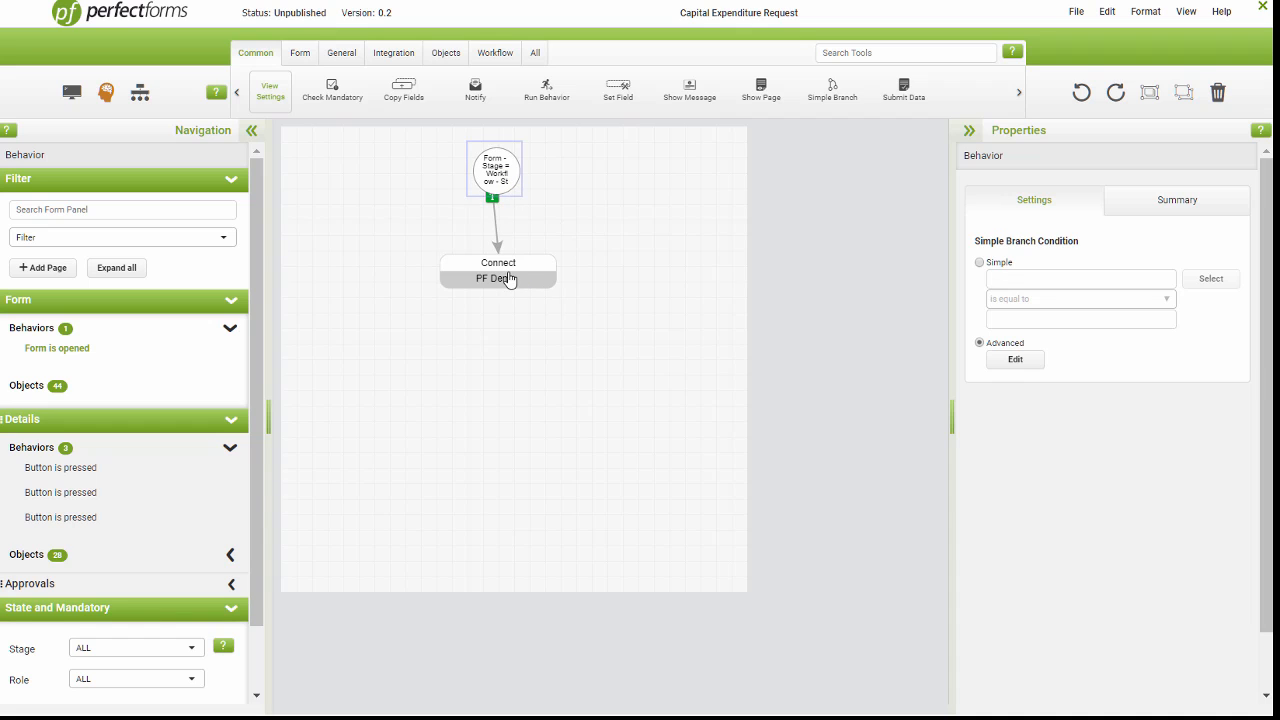
pyautogui.moveTo(508, 277); pyautogui.dragTo(508, 293)
pyautogui.click(600, 456)
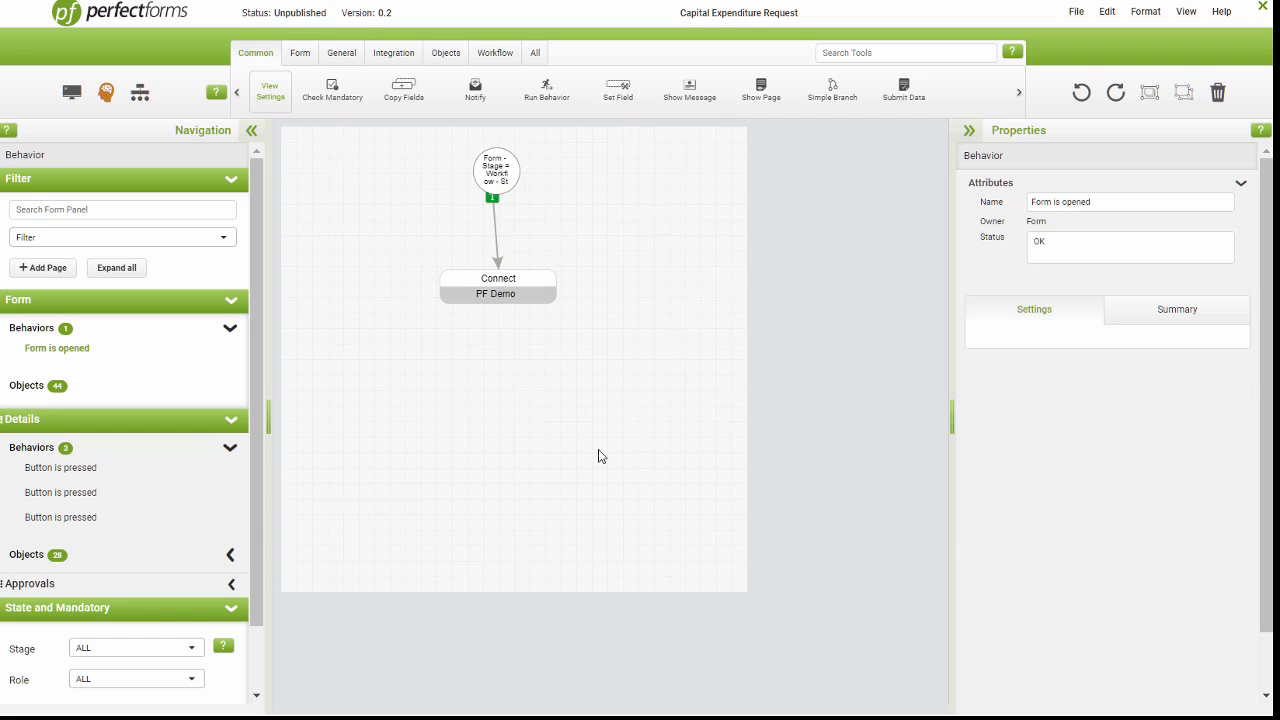